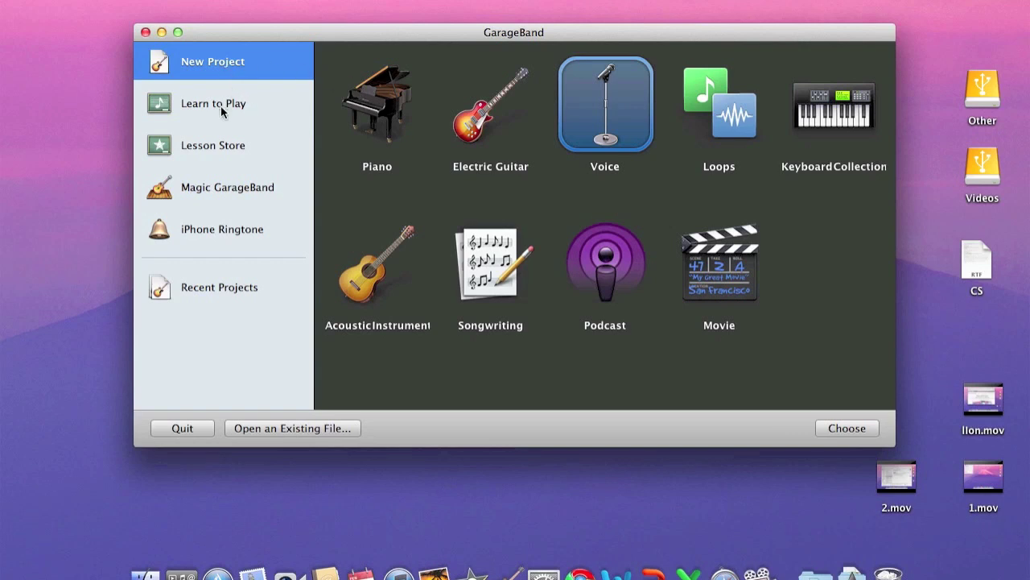
Open the Chord Trainer guitar lesson from Learn to Play
{"action": "left_click", "coordinate": [220, 106]}
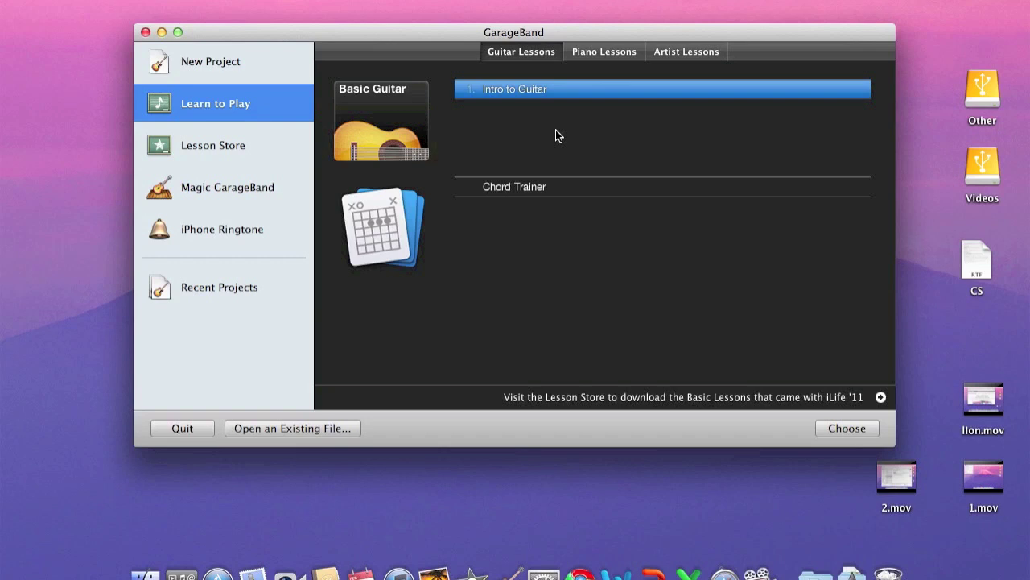
{"action": "left_click", "coordinate": [529, 188]}
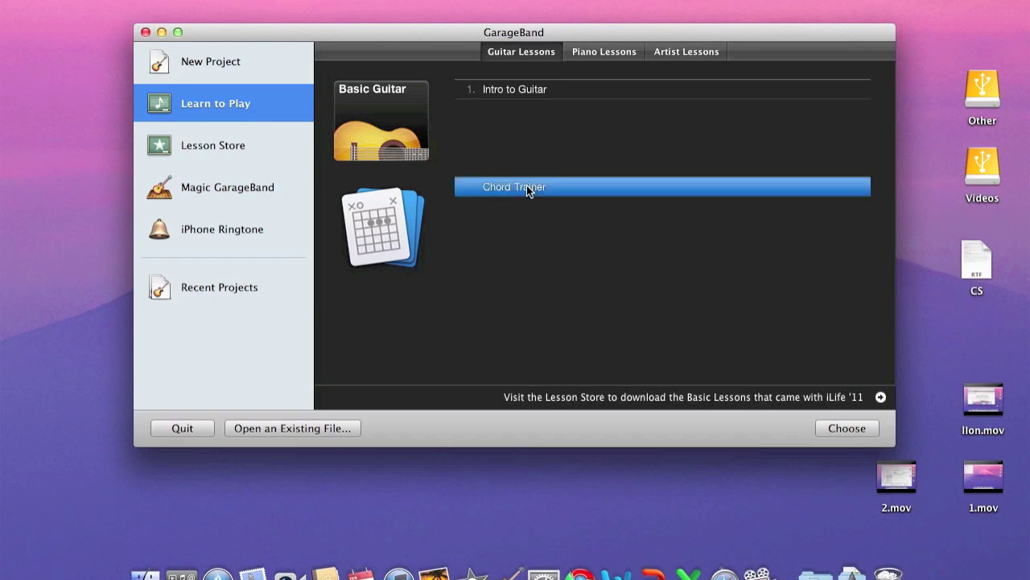
{"action": "double_click", "coordinate": [526, 186]}
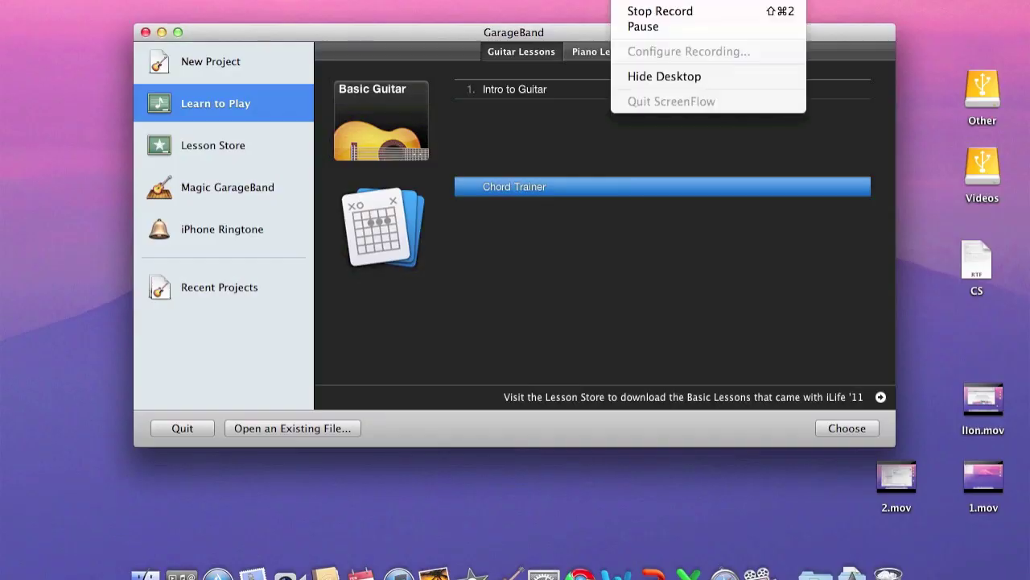
Set every Basic Guitar lesson in the Lesson Store's guitar lessons to Download All
{"action": "left_click", "coordinate": [583, 2]}
{"action": "left_click", "coordinate": [583, 1]}
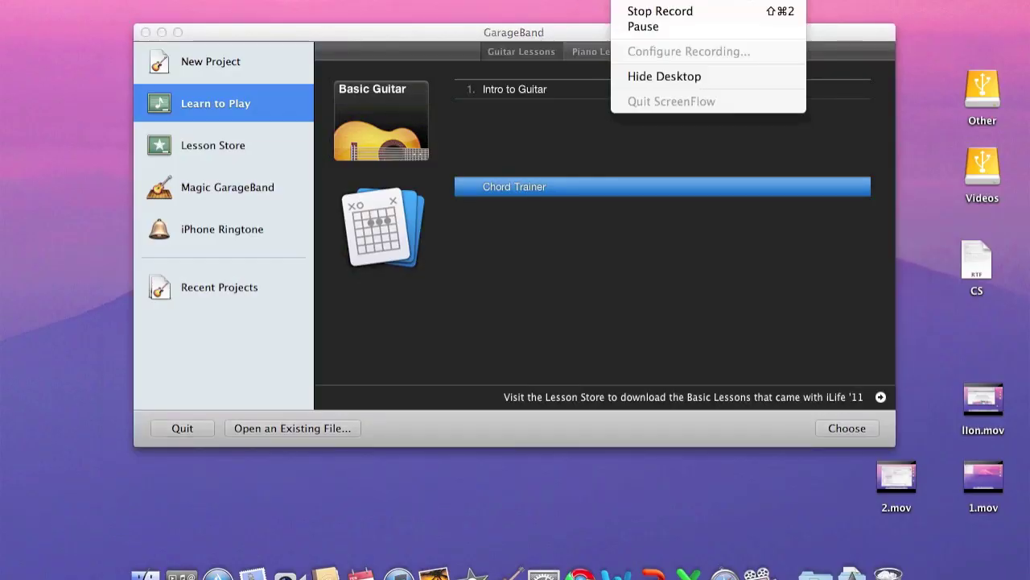
{"action": "left_click", "coordinate": [584, 2]}
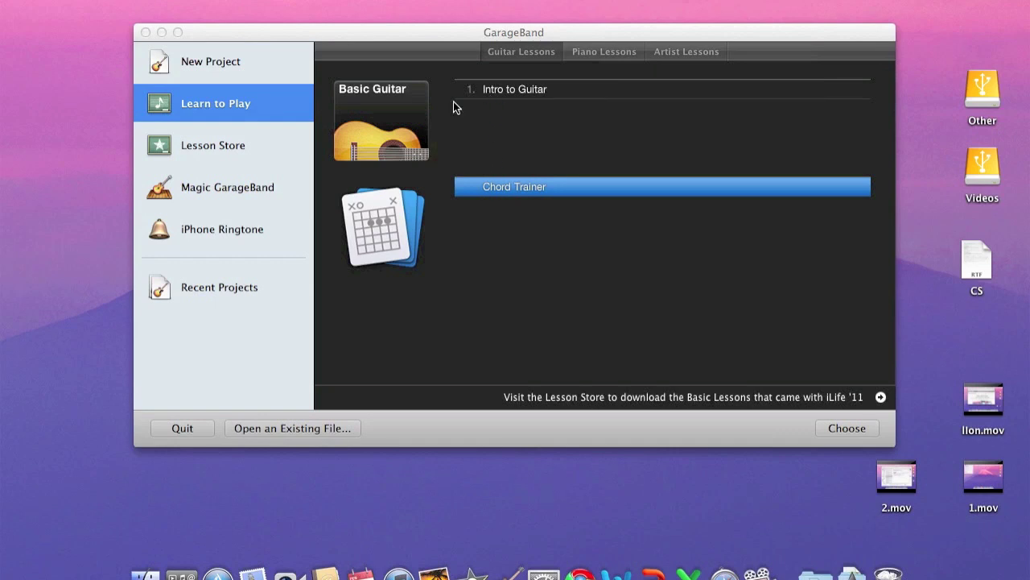
{"action": "left_click", "coordinate": [214, 145]}
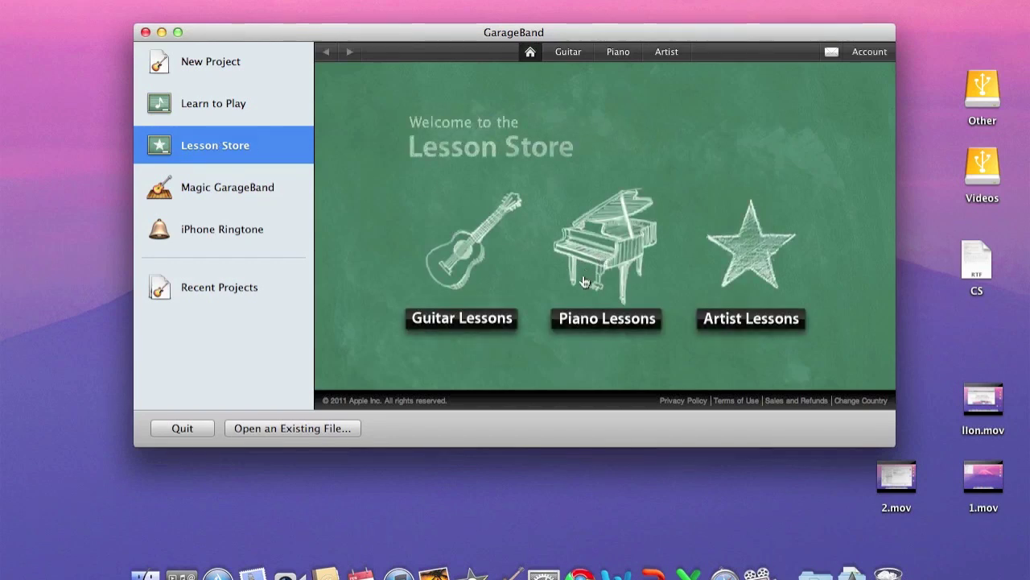
{"action": "left_click", "coordinate": [471, 320]}
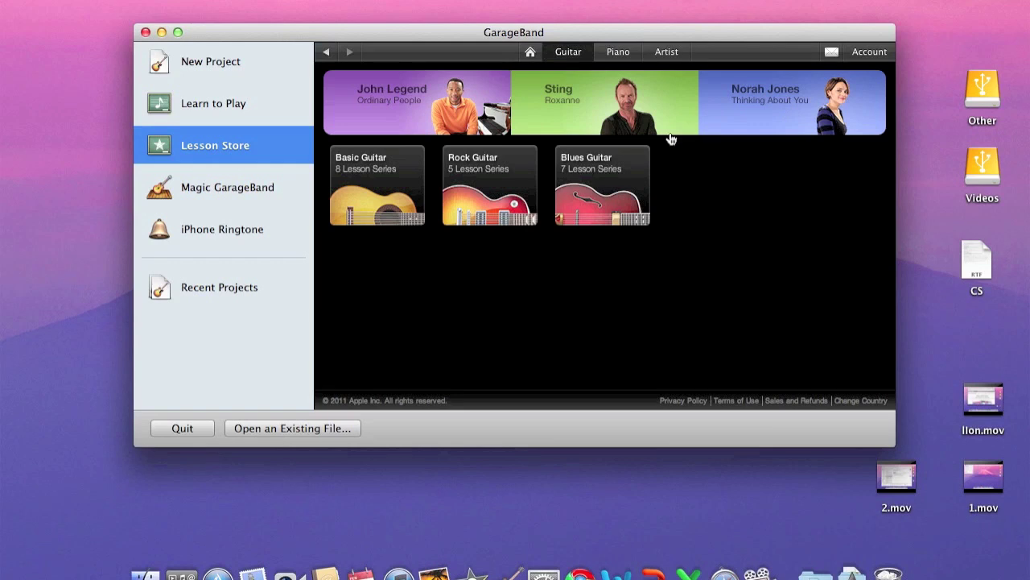
{"action": "left_click", "coordinate": [343, 208]}
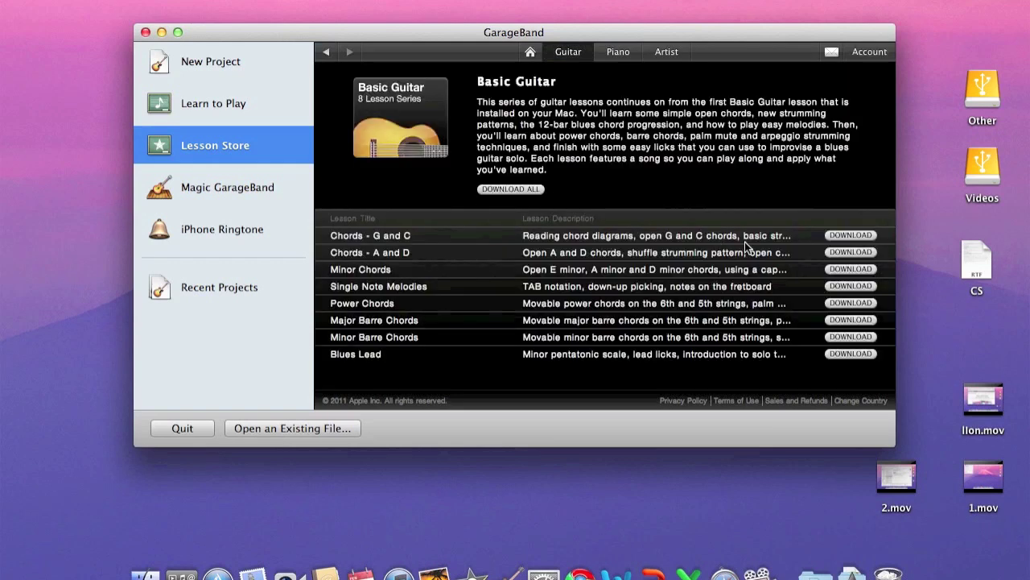
{"action": "left_click", "coordinate": [511, 190]}
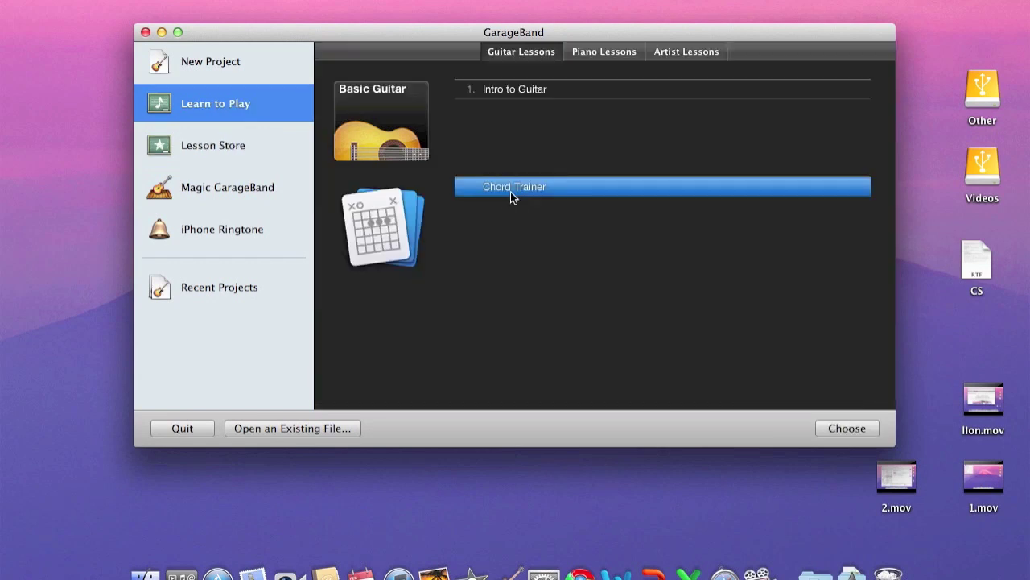
Return to Learn to Play and check the Basic Guitar lessons' download status
{"action": "left_click", "coordinate": [166, 148]}
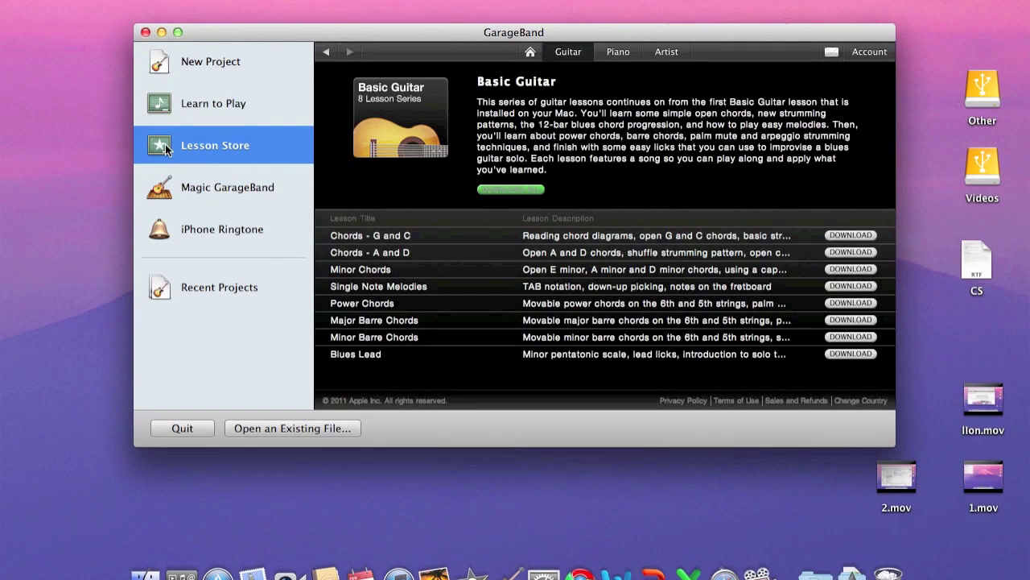
{"action": "left_click", "coordinate": [199, 115]}
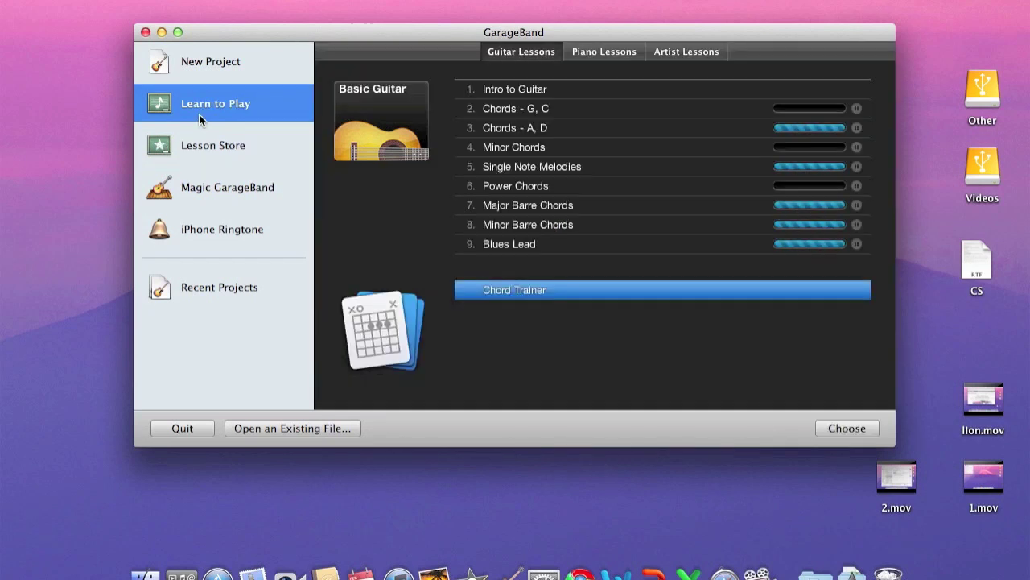
{"action": "left_click", "coordinate": [861, 113]}
{"action": "left_click", "coordinate": [857, 124]}
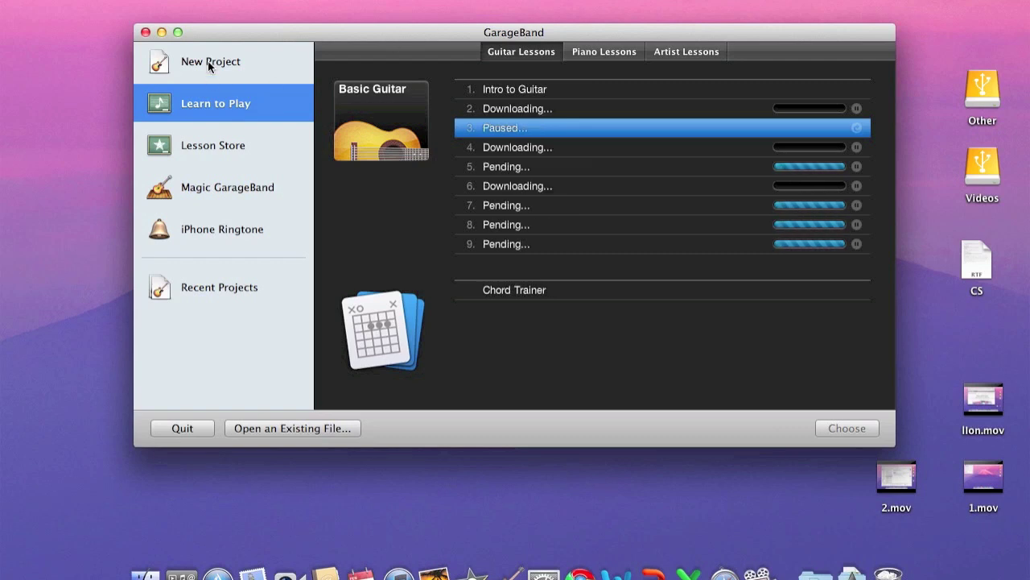
Pause the downloads from Chords - G, C through Blues Lead, then show Magic GarageBand genres
{"action": "left_click", "coordinate": [856, 110]}
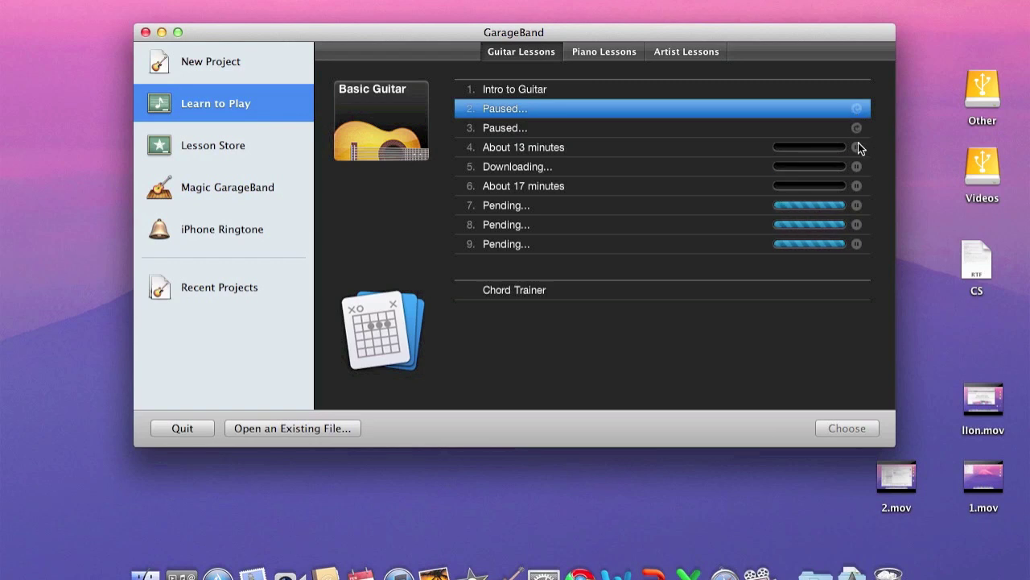
{"action": "left_click", "coordinate": [860, 149]}
{"action": "left_click", "coordinate": [859, 170]}
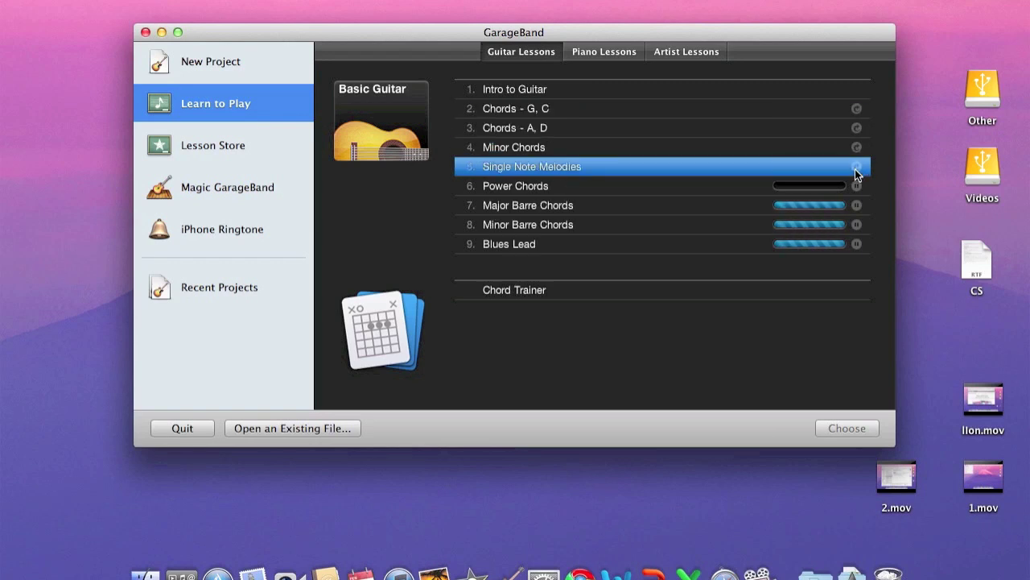
{"action": "left_click", "coordinate": [858, 186]}
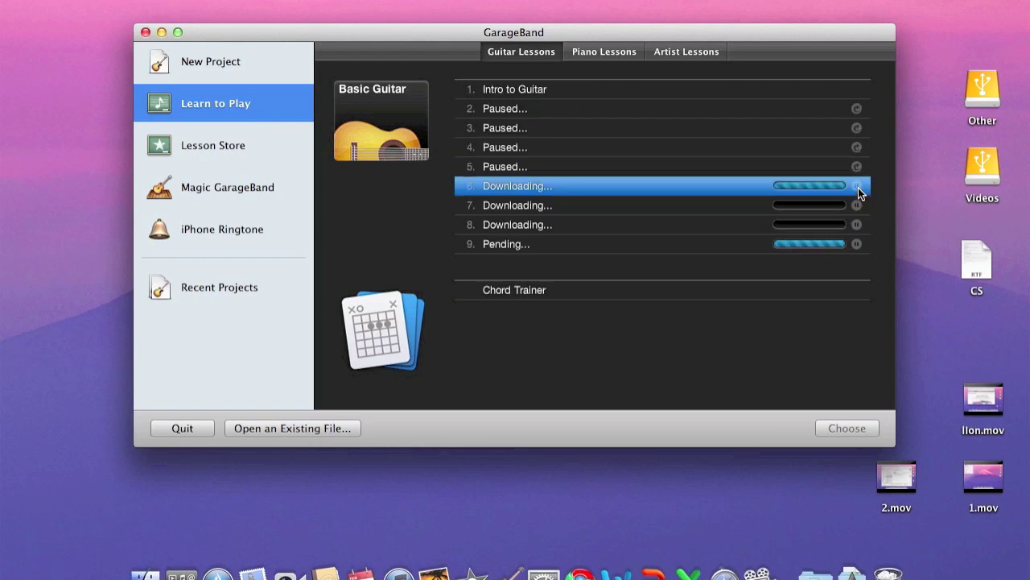
{"action": "left_click", "coordinate": [856, 189]}
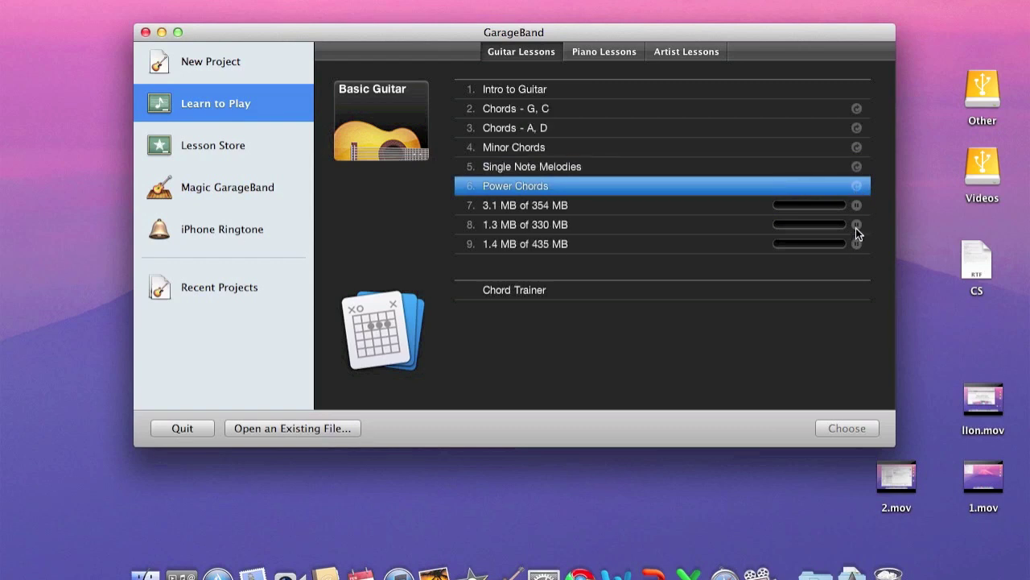
{"action": "left_click", "coordinate": [857, 229]}
{"action": "left_click", "coordinate": [858, 204]}
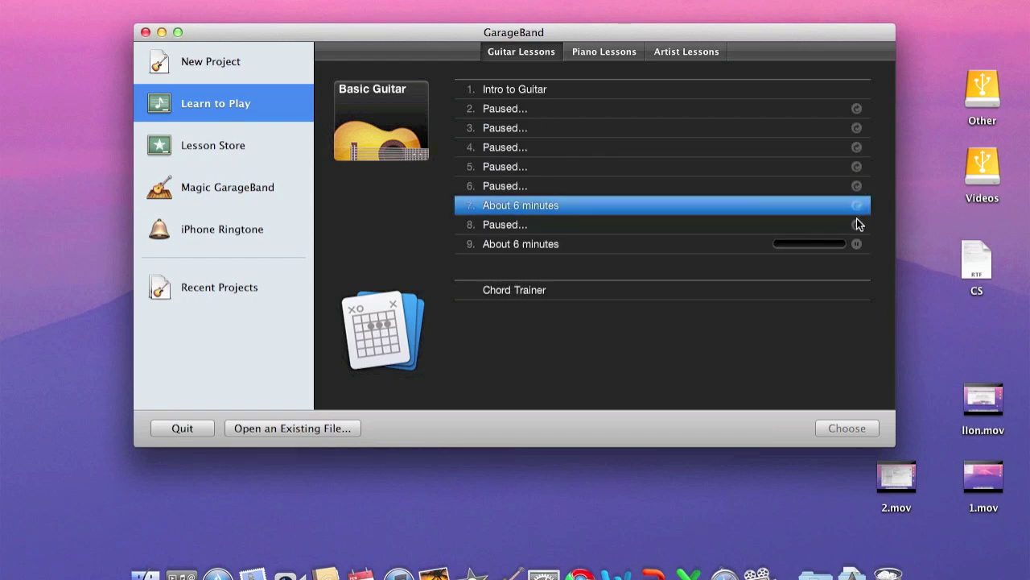
{"action": "left_click", "coordinate": [857, 243]}
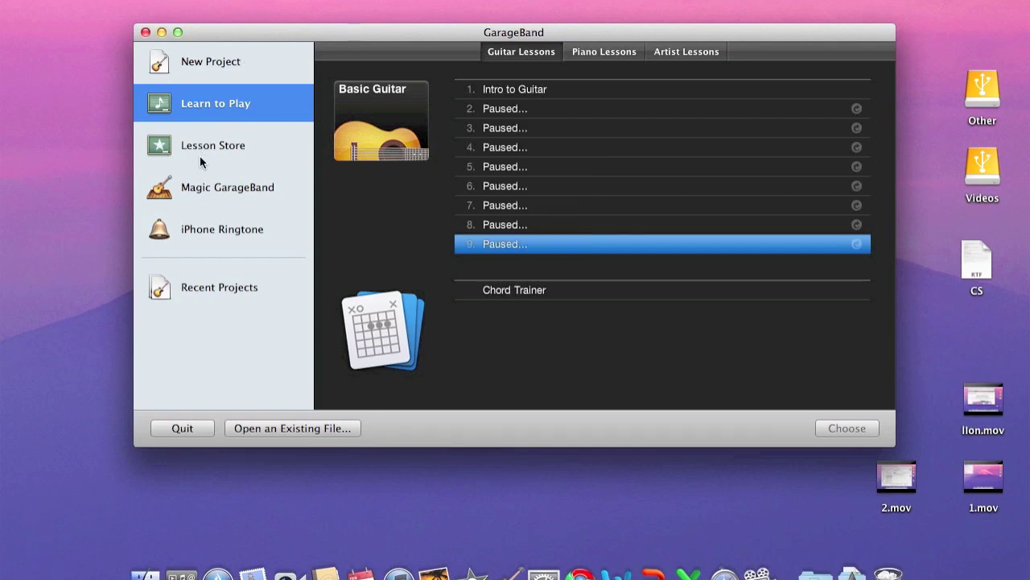
{"action": "left_click", "coordinate": [205, 186]}
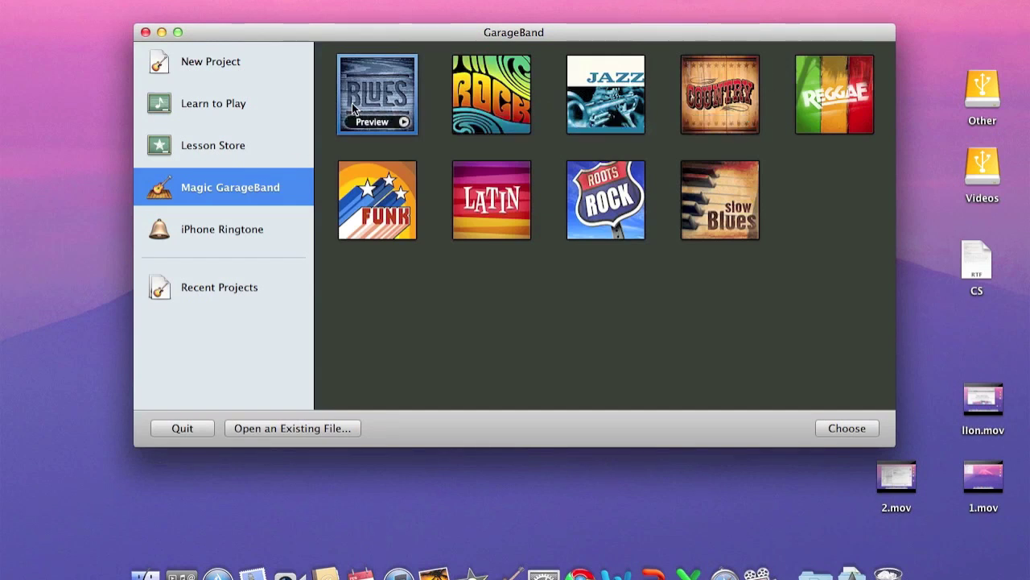
Play the Blues song in Magic GarageBand
{"action": "key", "text": "super+q"}
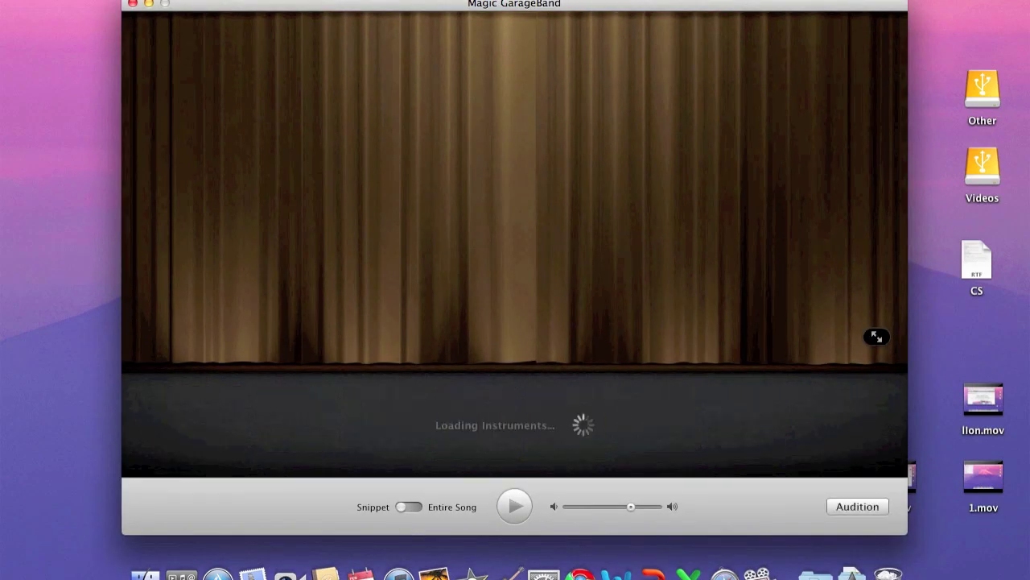
{"action": "left_click", "coordinate": [644, 2]}
{"action": "left_click", "coordinate": [644, 25]}
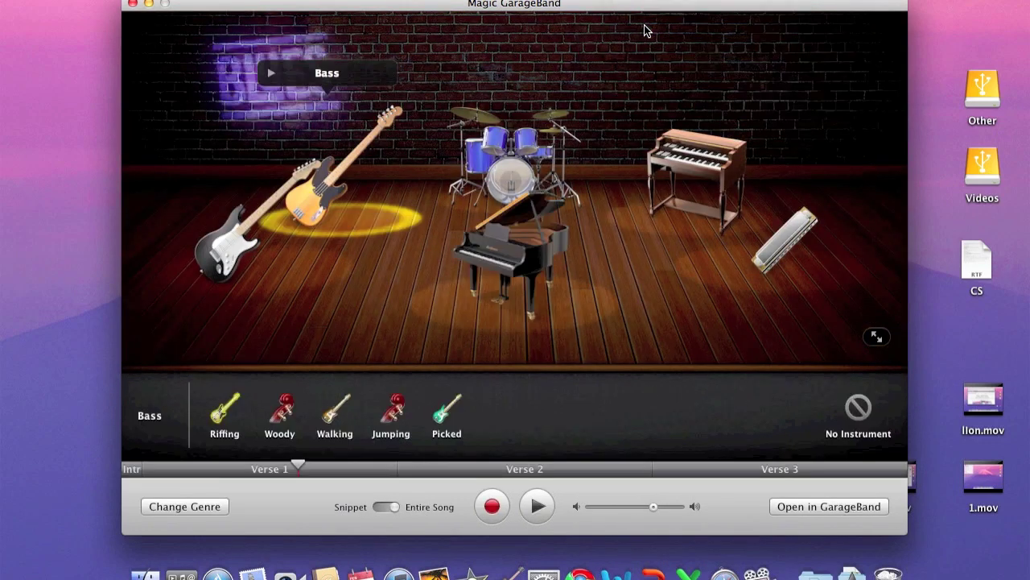
{"action": "left_click", "coordinate": [532, 505]}
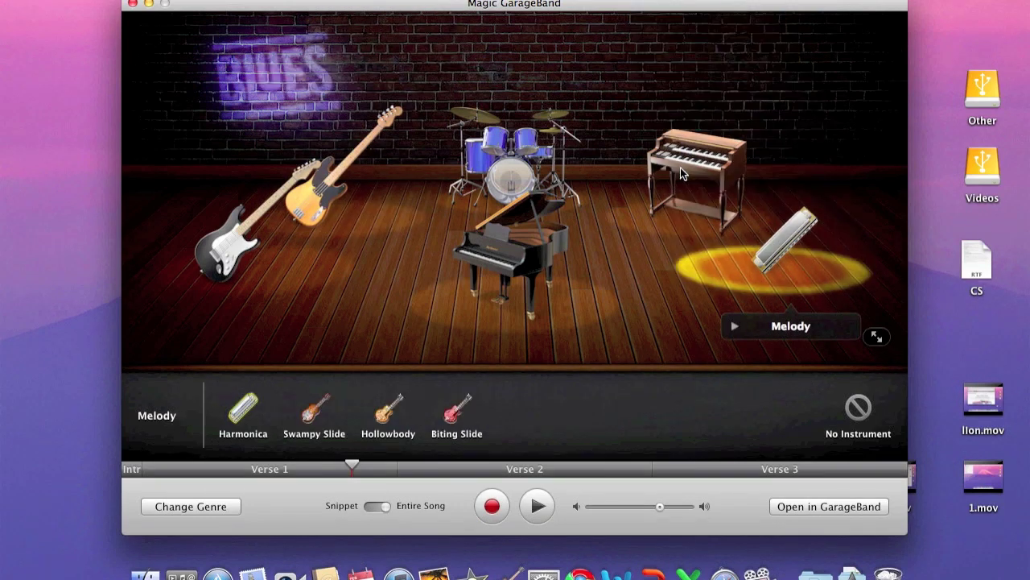
Switch the keyboard part to Suitcase Piano and the guitar part to Rockabilly Riff
{"action": "left_click", "coordinate": [684, 158]}
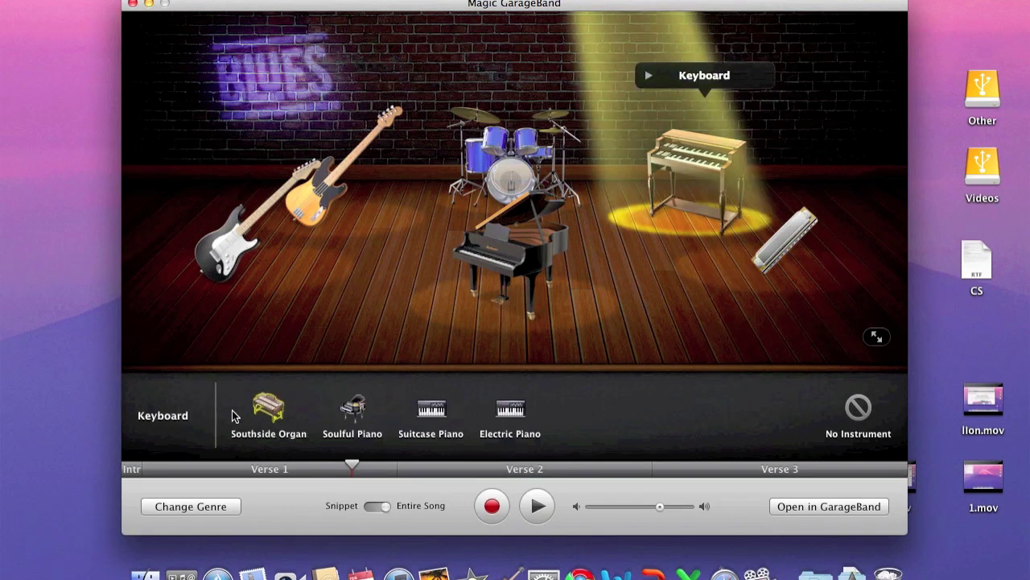
{"action": "left_click", "coordinate": [433, 414]}
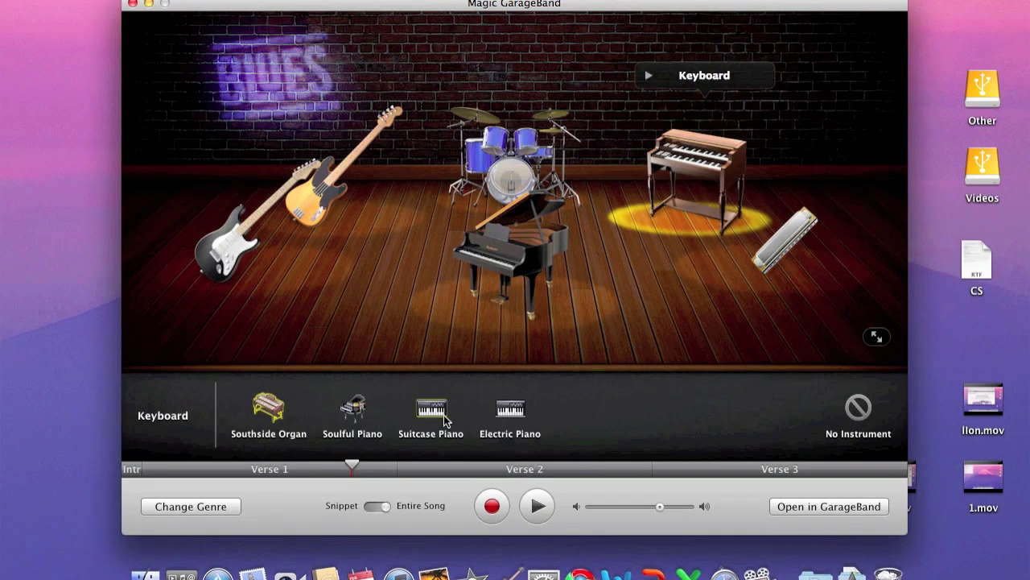
{"action": "left_click", "coordinate": [509, 246]}
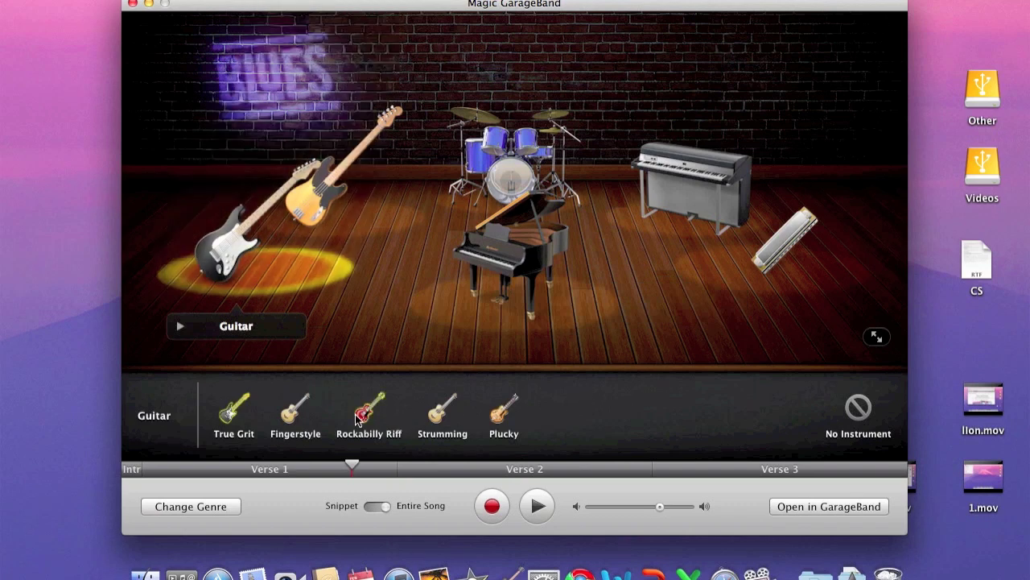
{"action": "left_click", "coordinate": [358, 414]}
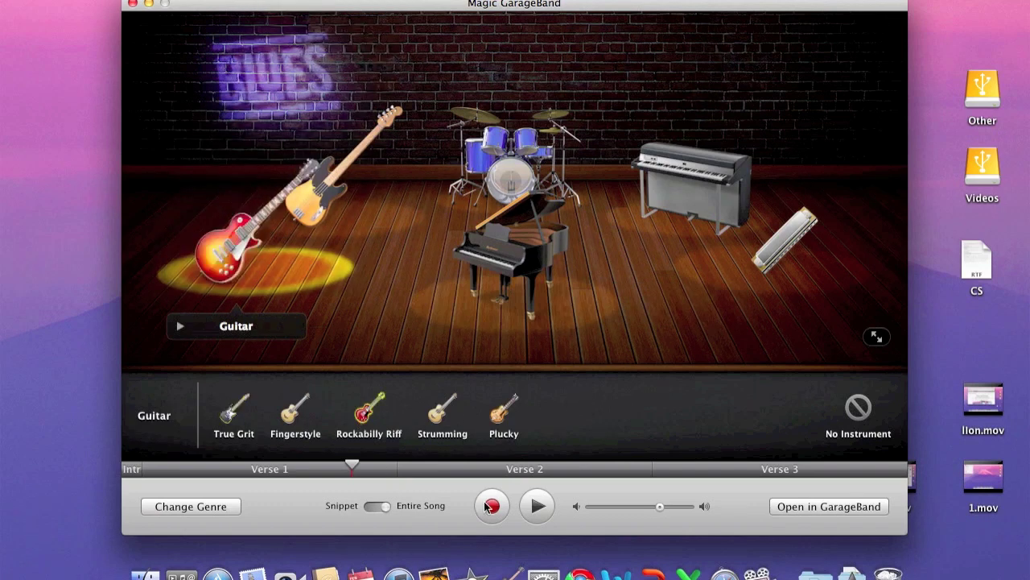
Go back to the genre picker and choose Reggae instead of Blues
{"action": "left_click", "coordinate": [182, 508]}
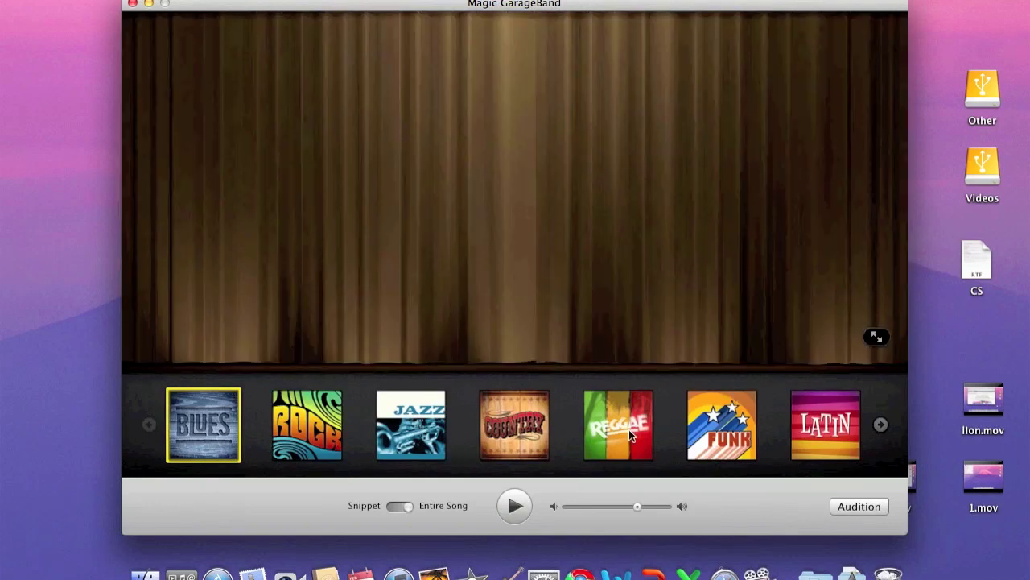
{"action": "left_click", "coordinate": [629, 429]}
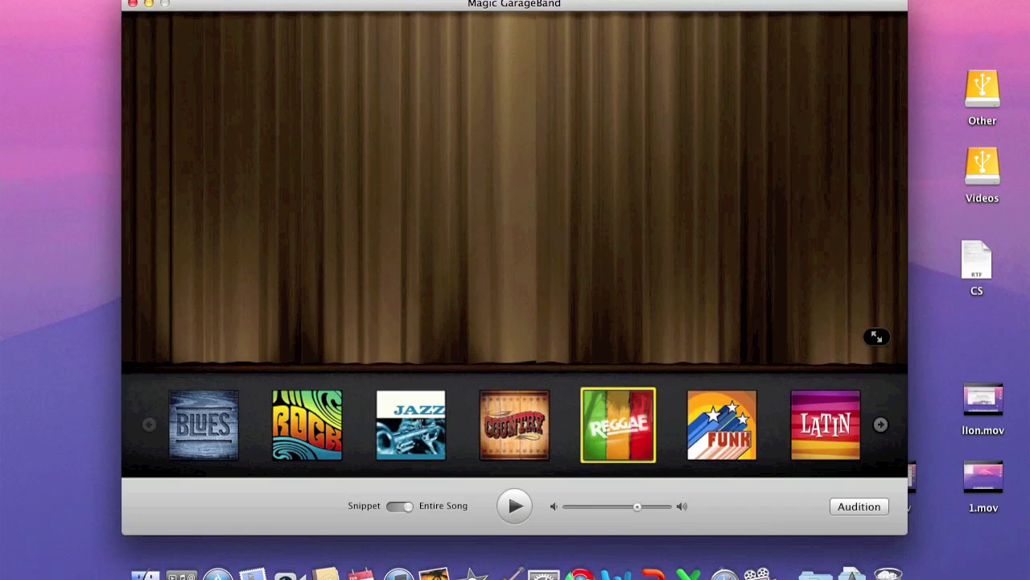
Create a new iPhone Ringtone project from the Example Ringtone template
{"action": "left_click", "coordinate": [133, 5]}
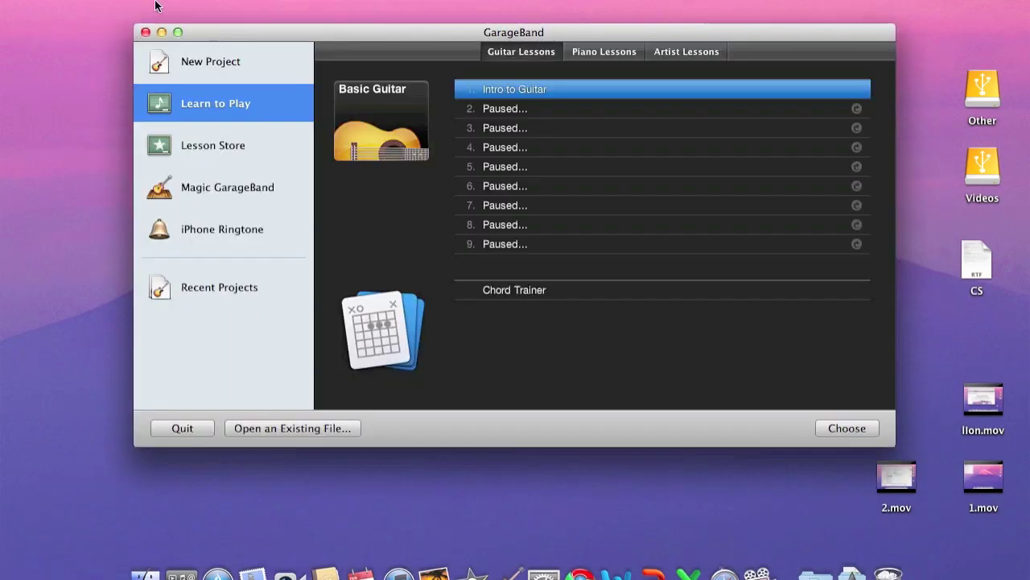
{"action": "left_click", "coordinate": [192, 222]}
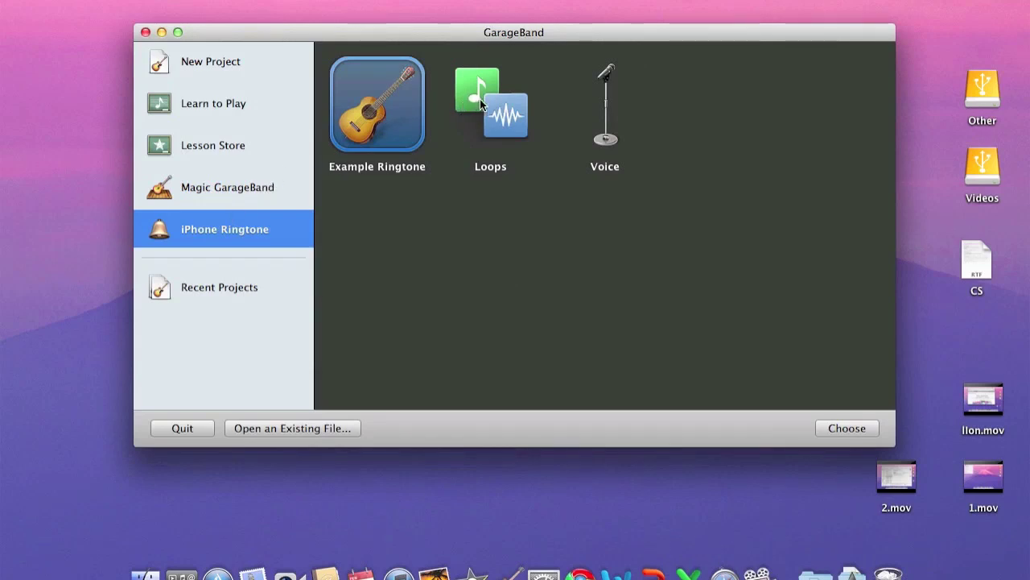
{"action": "double_click", "coordinate": [410, 141]}
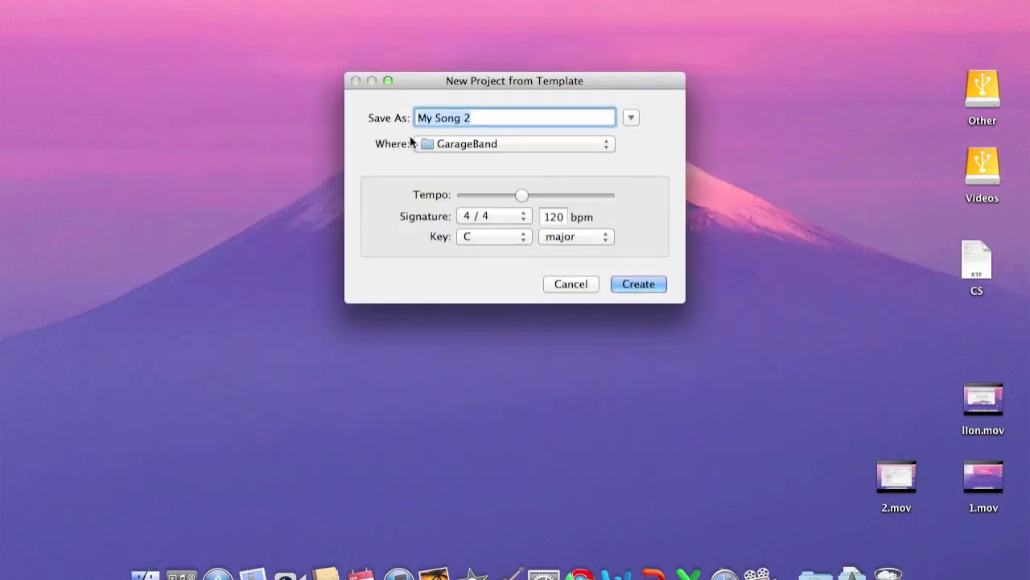
{"action": "left_click", "coordinate": [633, 286]}
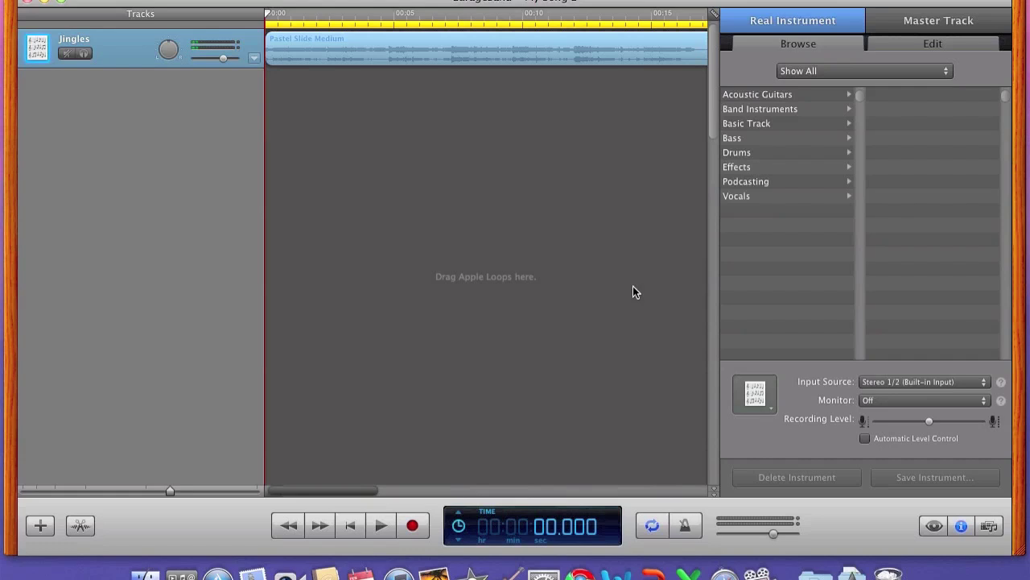
Play the ringtone's Jingles track, stop it, and close the project
{"action": "left_click", "coordinate": [380, 526]}
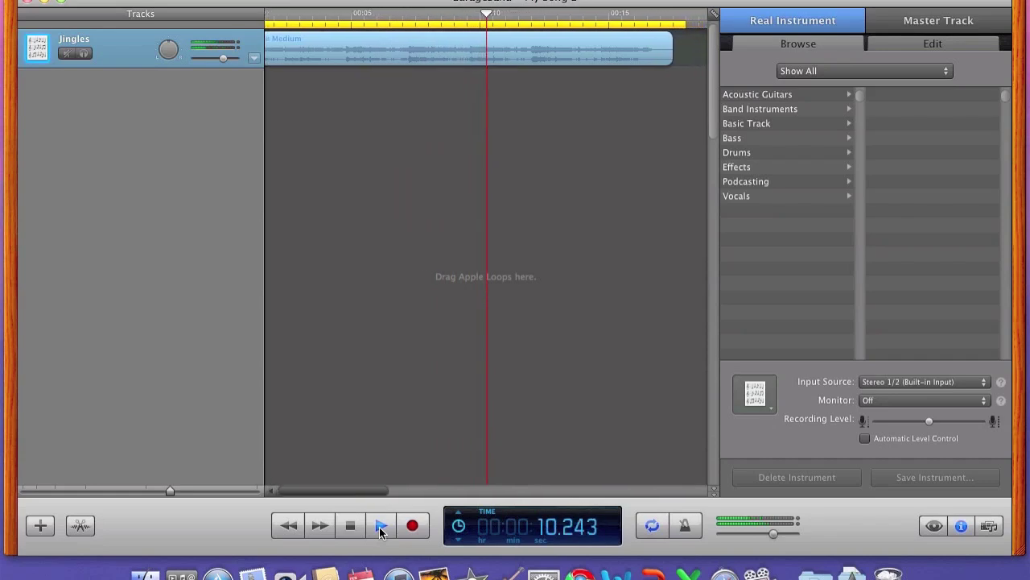
{"action": "left_click", "coordinate": [379, 527]}
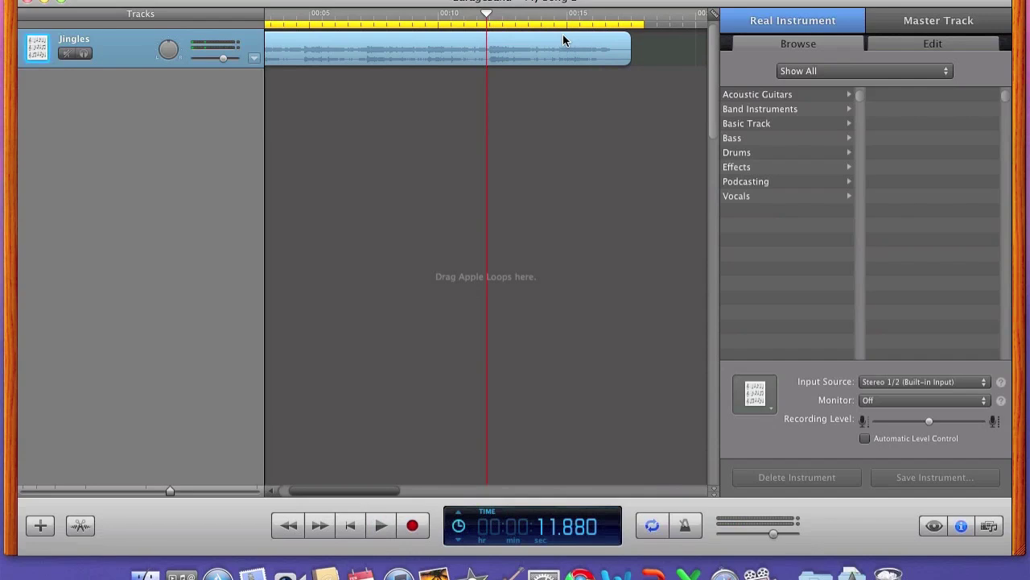
{"action": "left_click", "coordinate": [28, 2]}
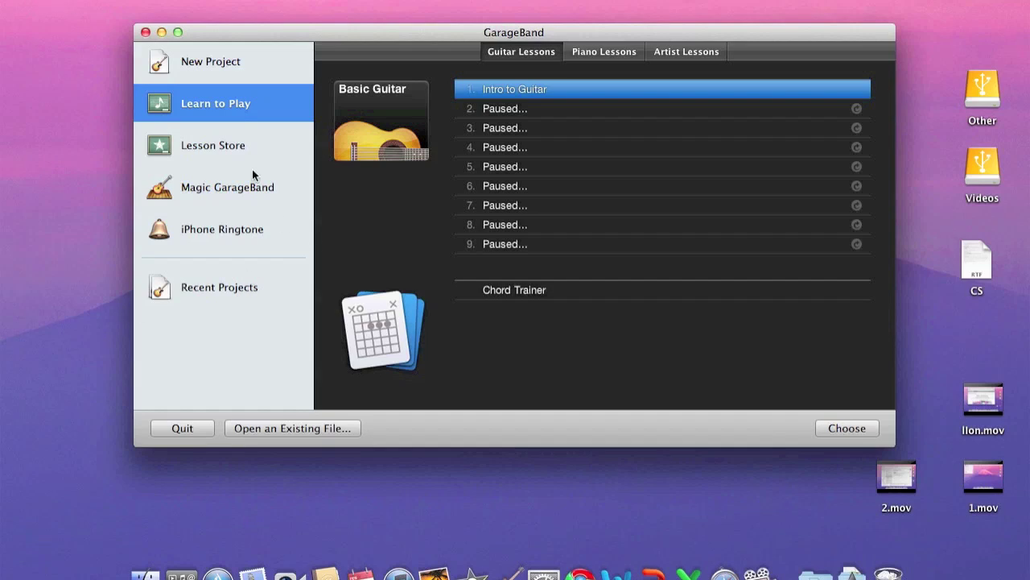
Show the New Project templates, from Piano and Electric Guitar to Podcast and Movie
{"action": "left_click", "coordinate": [203, 61]}
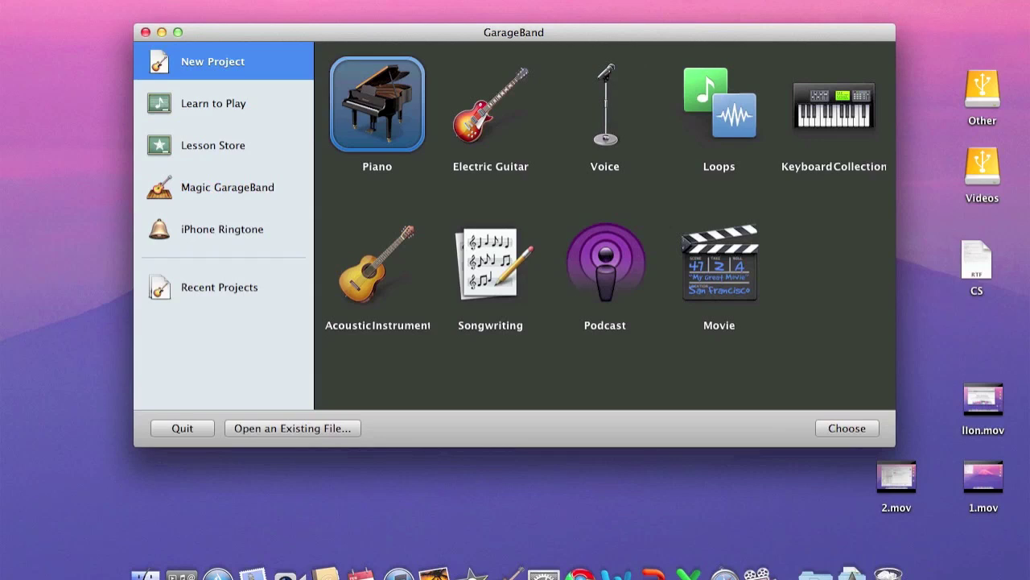
{"action": "left_click", "coordinate": [614, 2]}
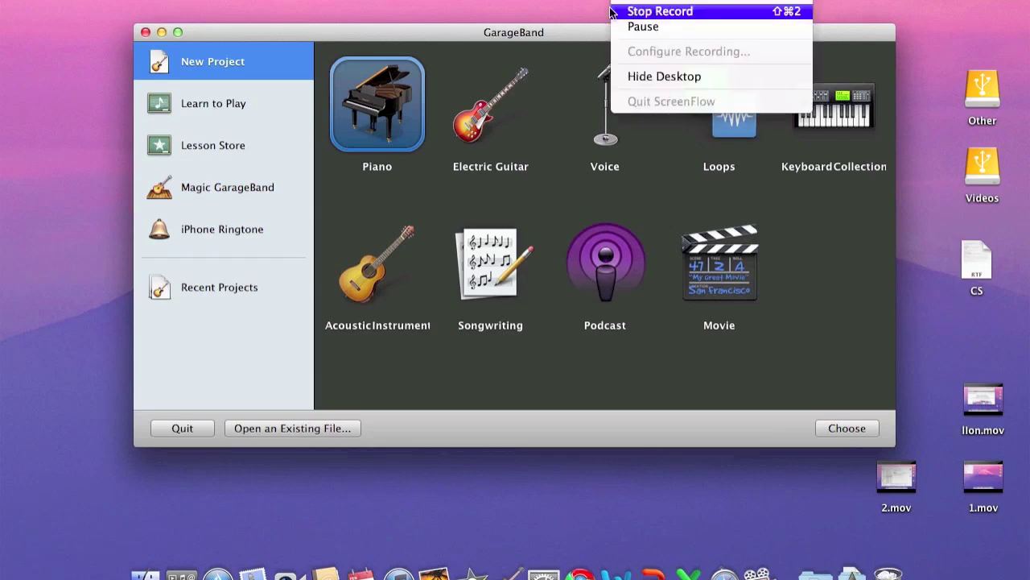
{"action": "left_click", "coordinate": [636, 12]}
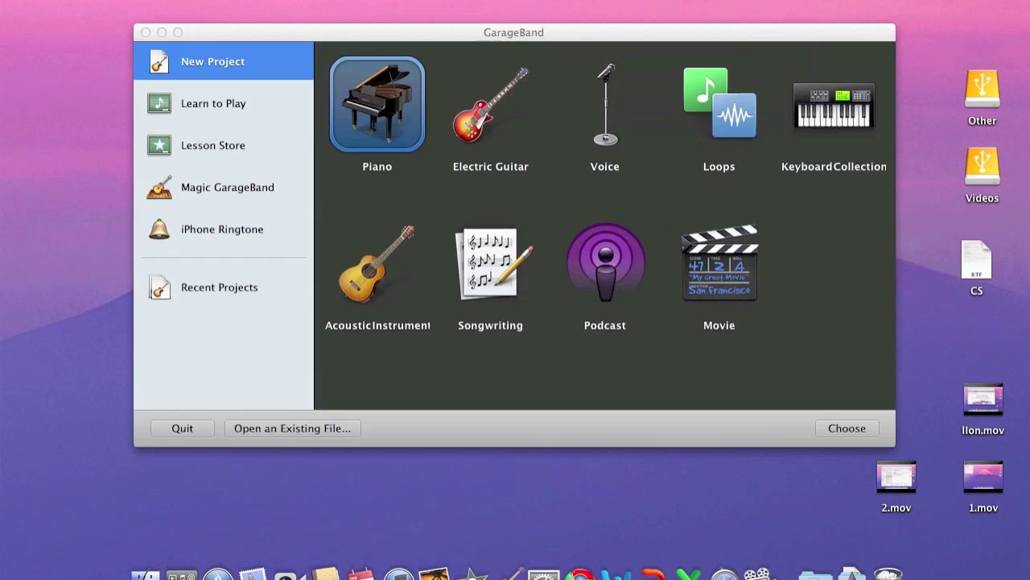
{"action": "left_click", "coordinate": [624, 0]}
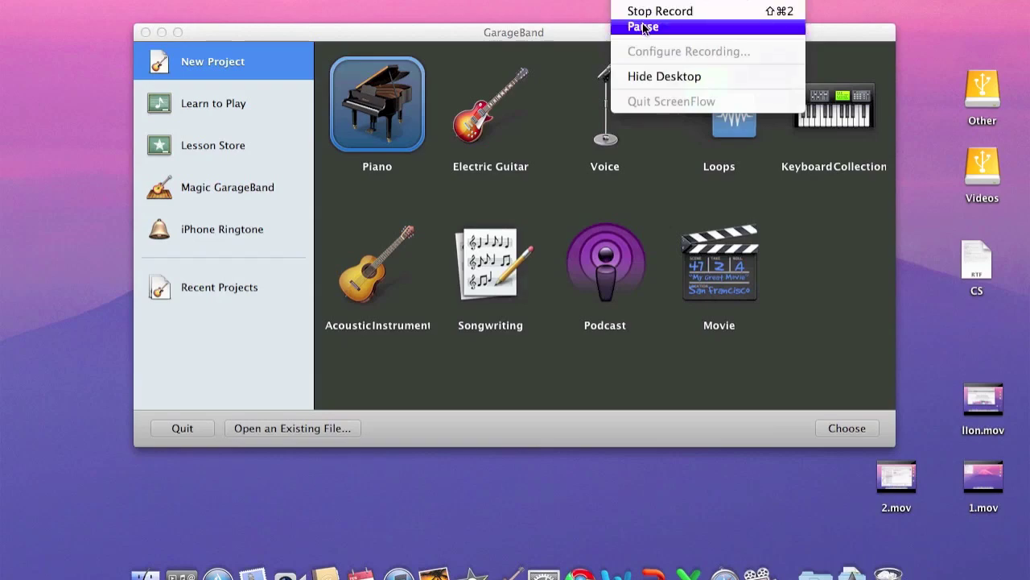